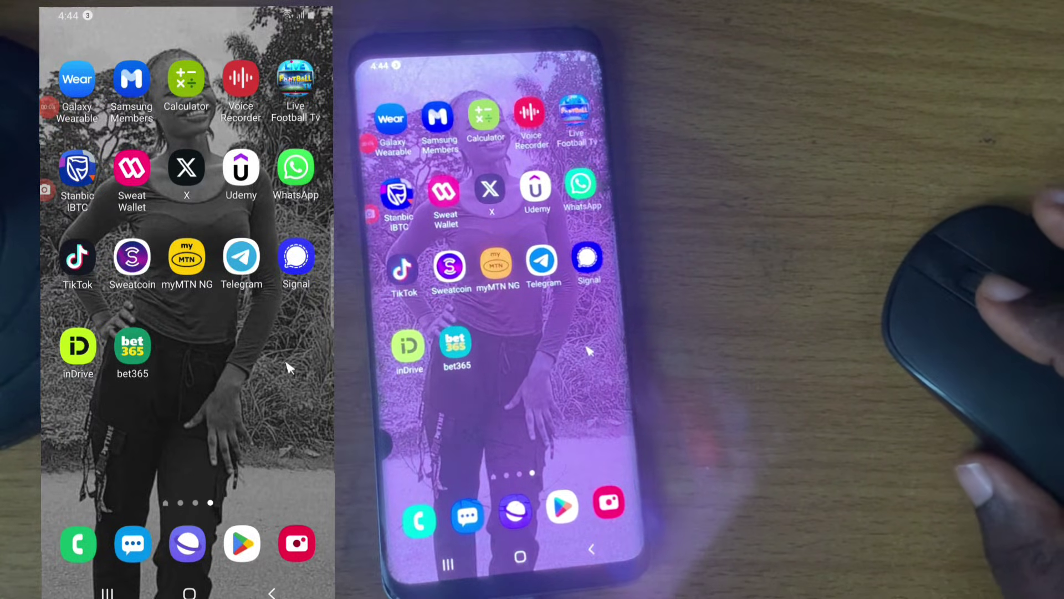
Launch WhatsApp and go through Settings and Privacy to the Blocked contacts list.
left_click(296, 173)
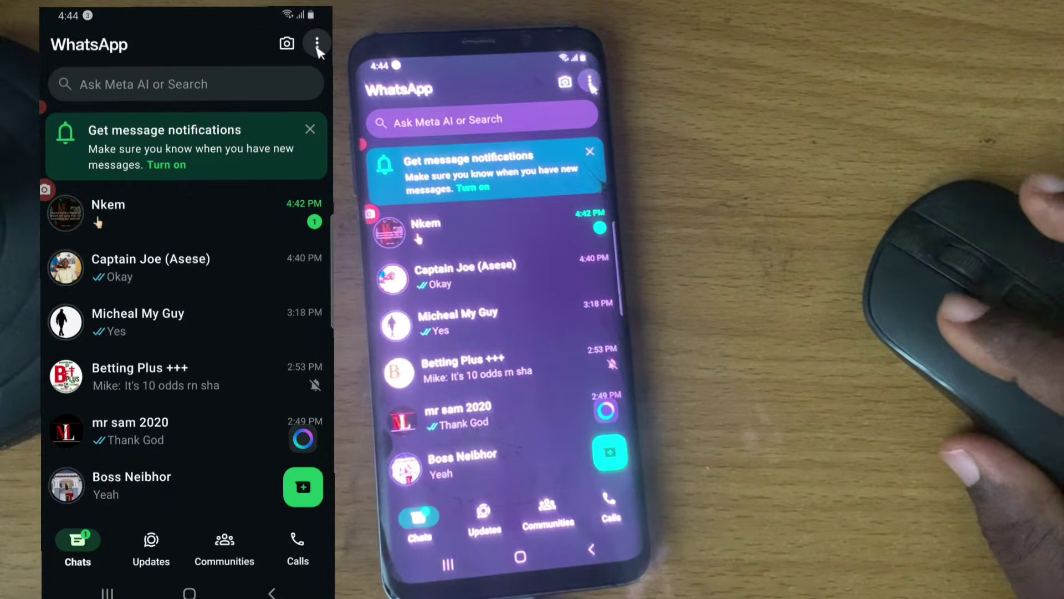
left_click(316, 42)
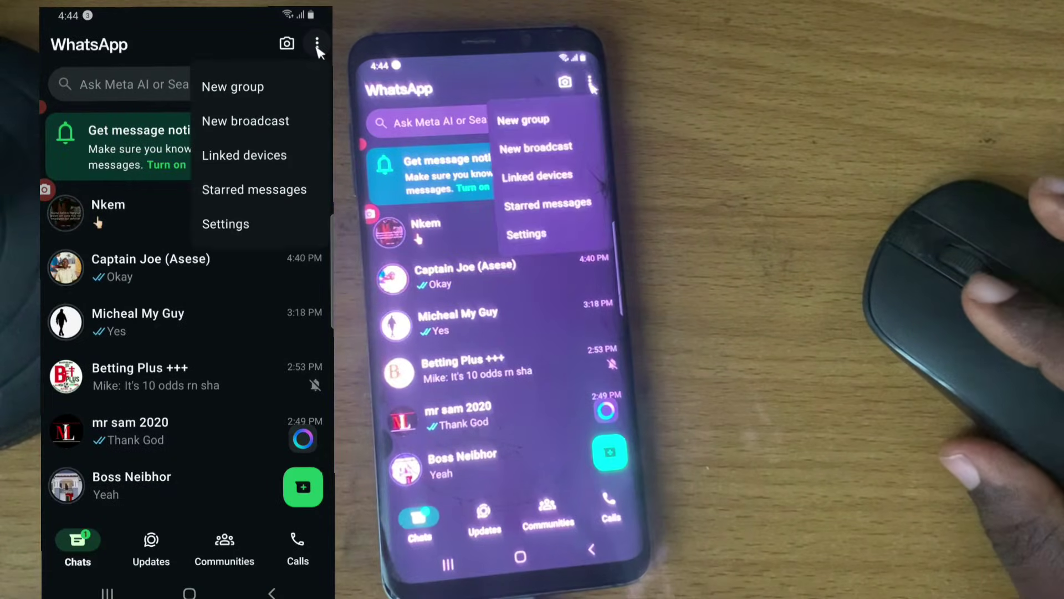
left_click(229, 233)
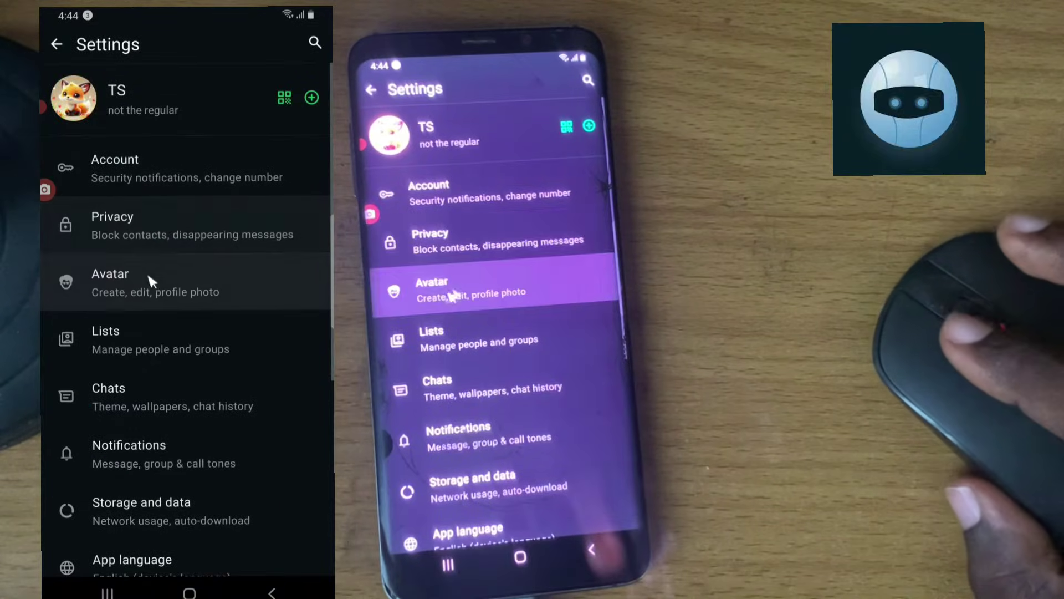
left_click(155, 236)
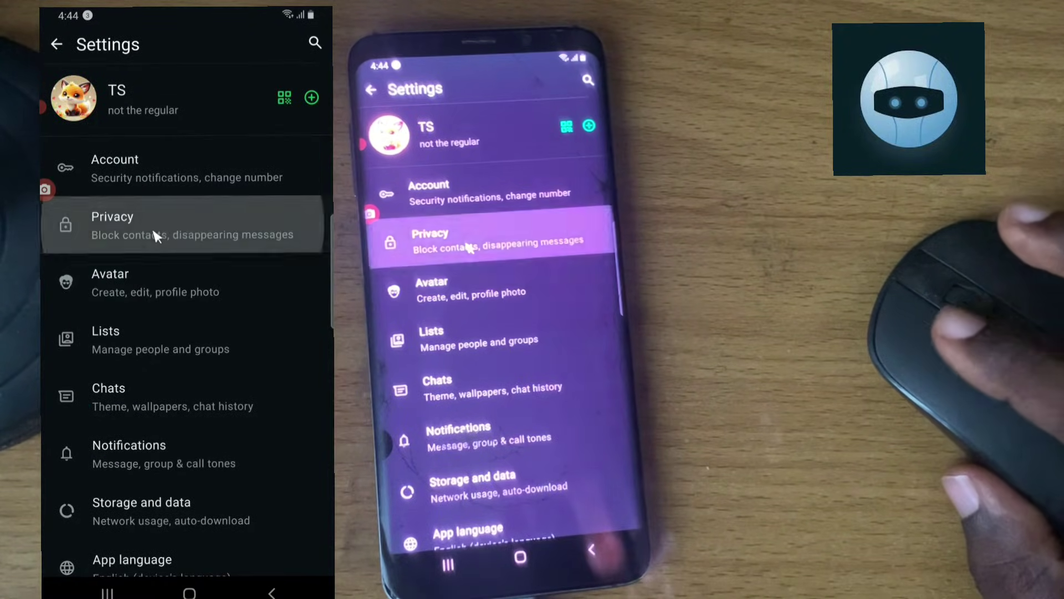
scroll(150, 274, "down", 5)
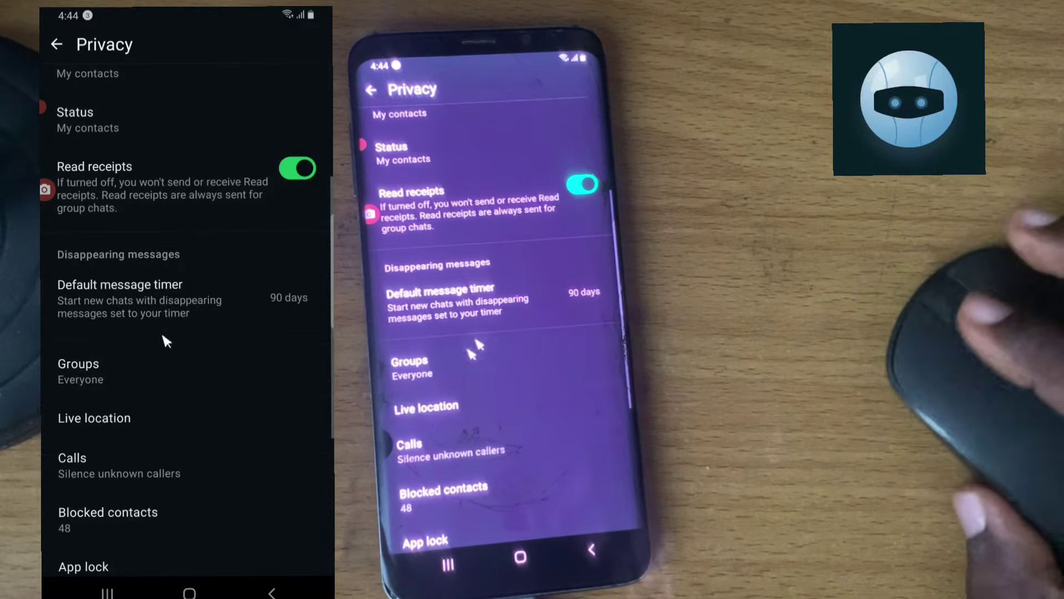
scroll(178, 410, "down", 1)
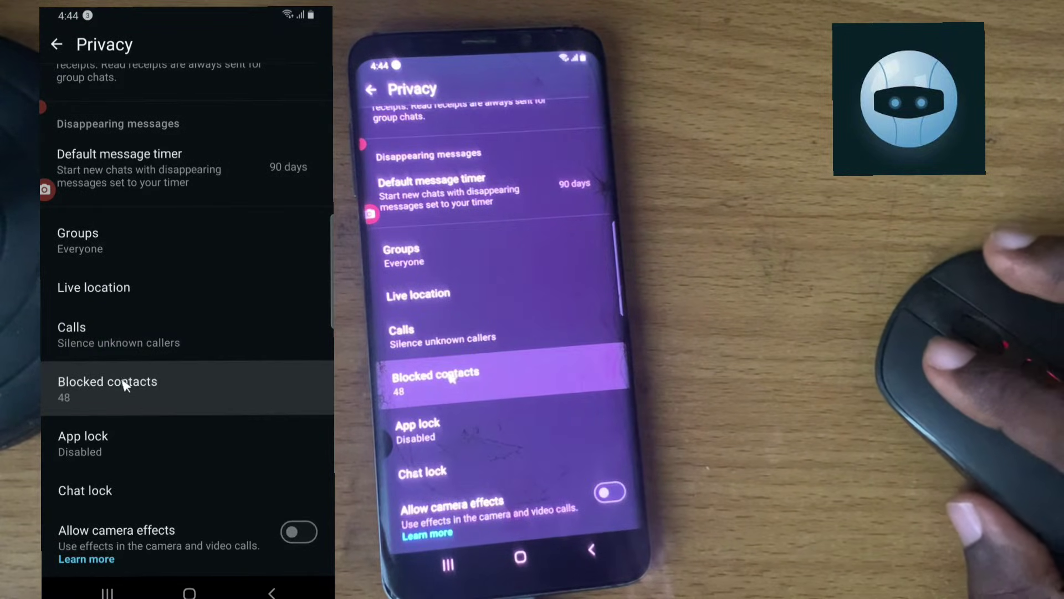
left_click(160, 390)
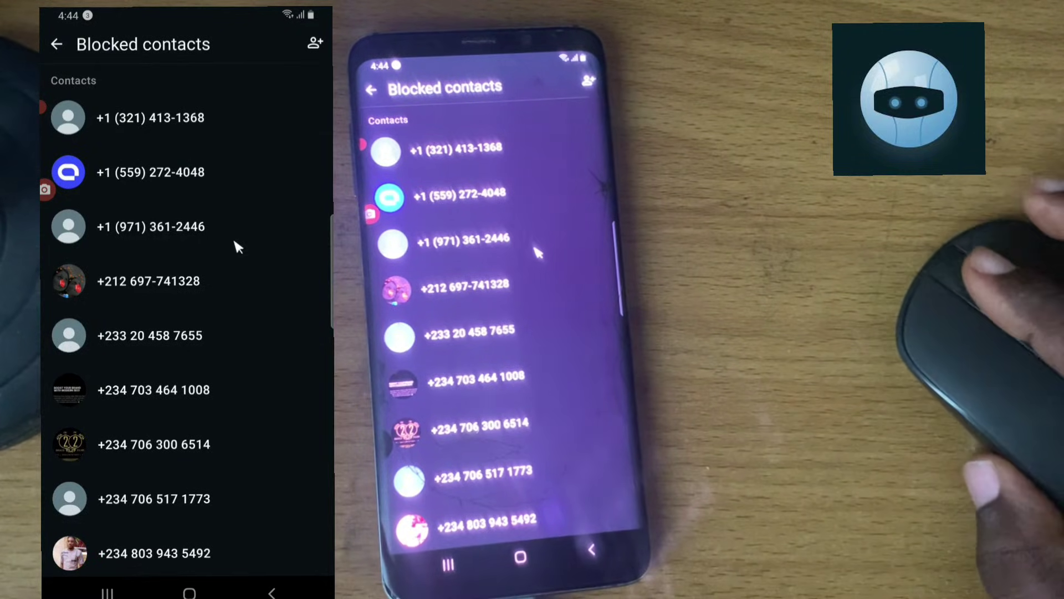
scroll(228, 258, "down", 1)
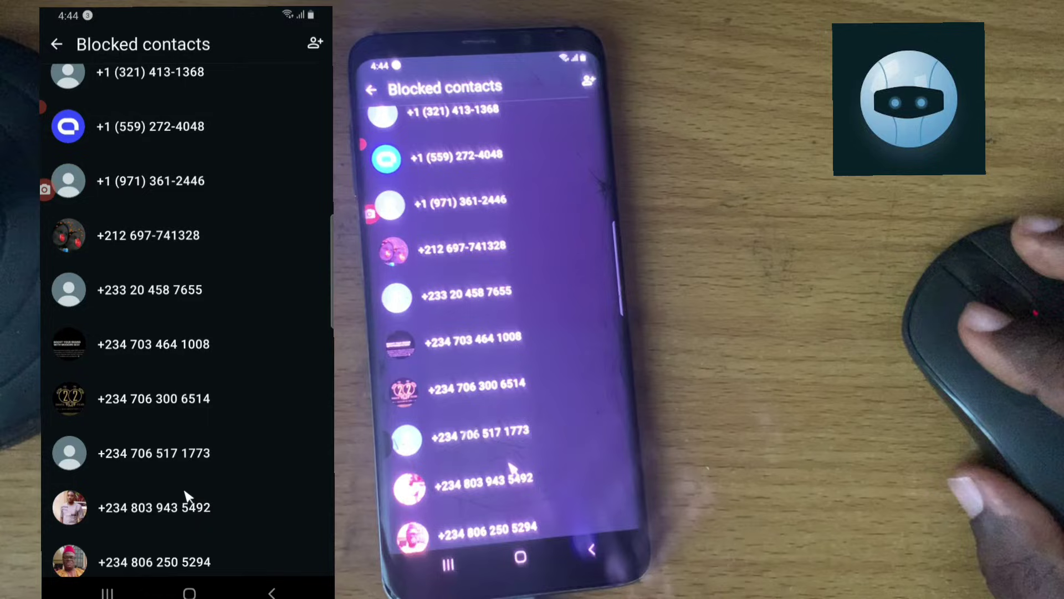
left_click(190, 459)
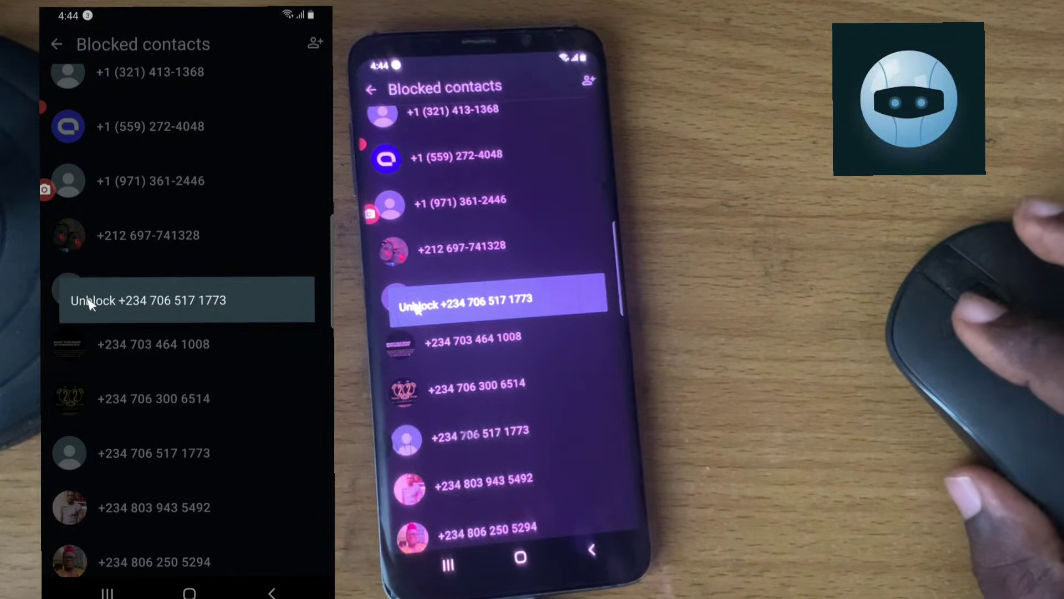
left_click(142, 383)
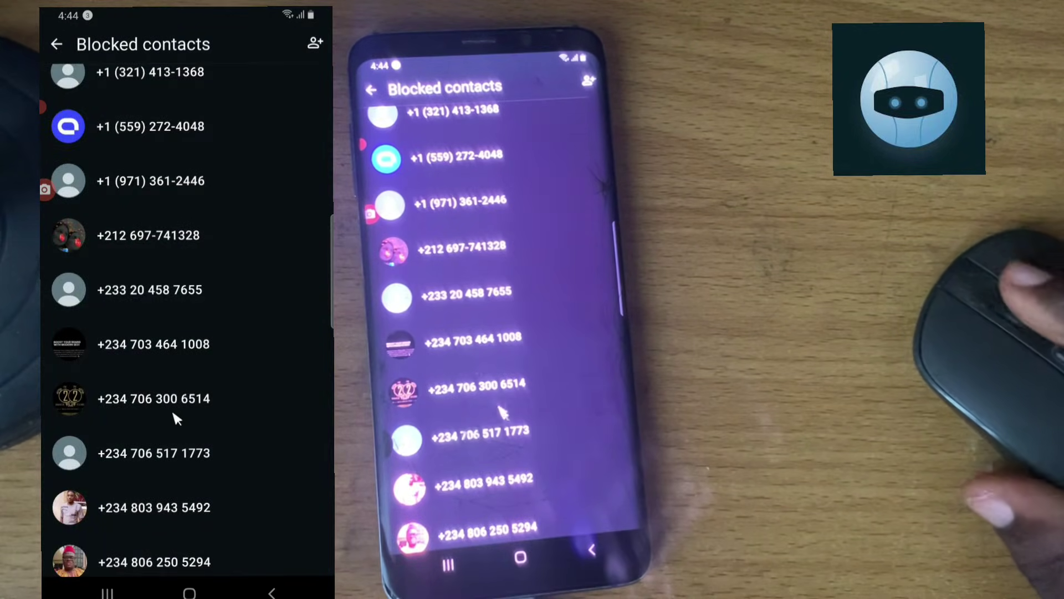
scroll(195, 425, "down", 5)
scroll(206, 436, "down", 3)
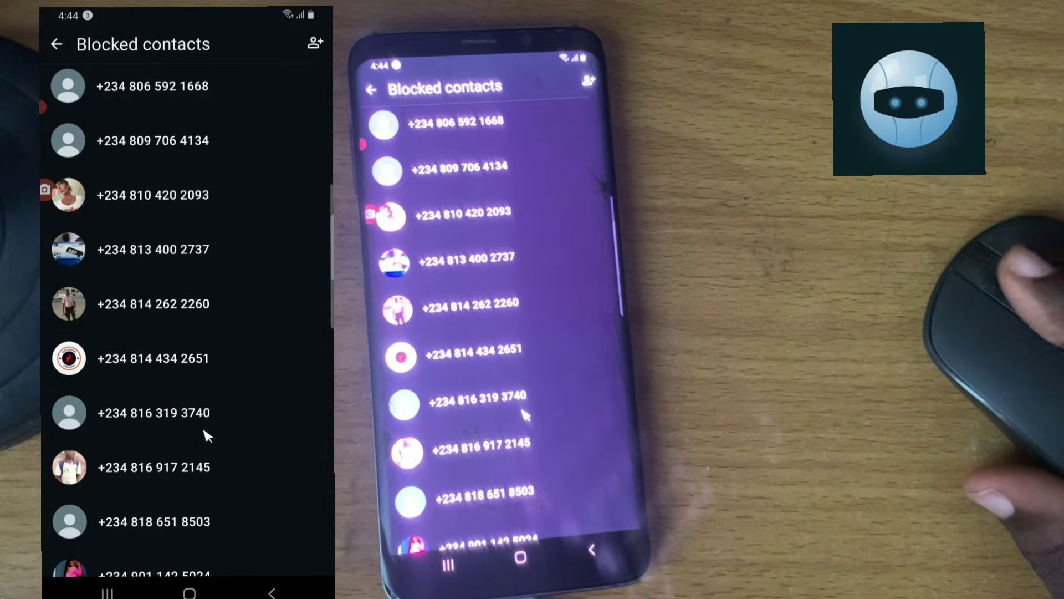
scroll(206, 436, "down", 1)
scroll(209, 435, "up", 4)
scroll(209, 422, "up", 5)
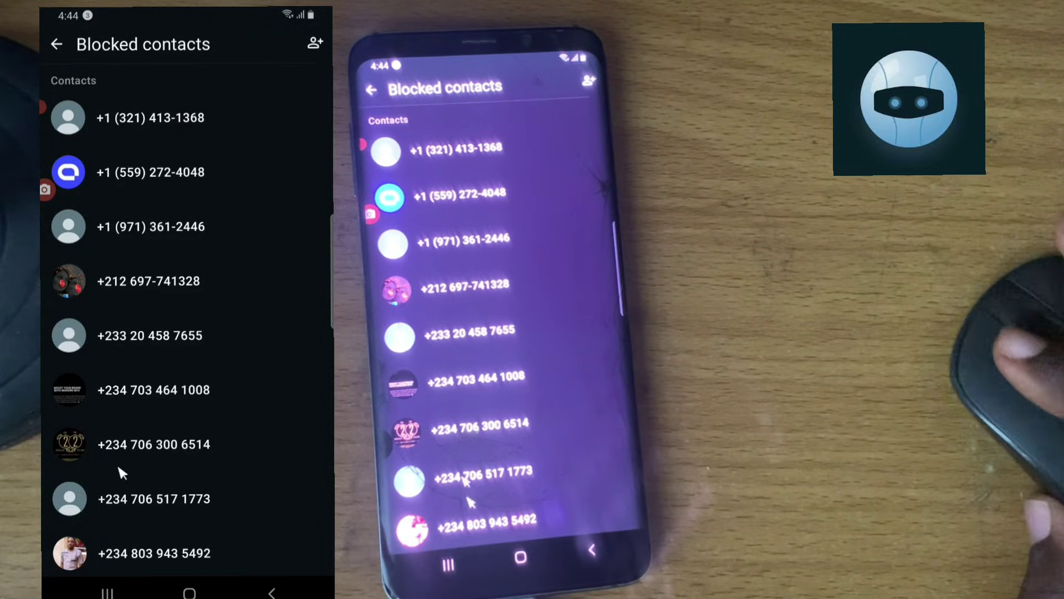
Exit WhatsApp to the phone's home screen.
left_click(189, 592)
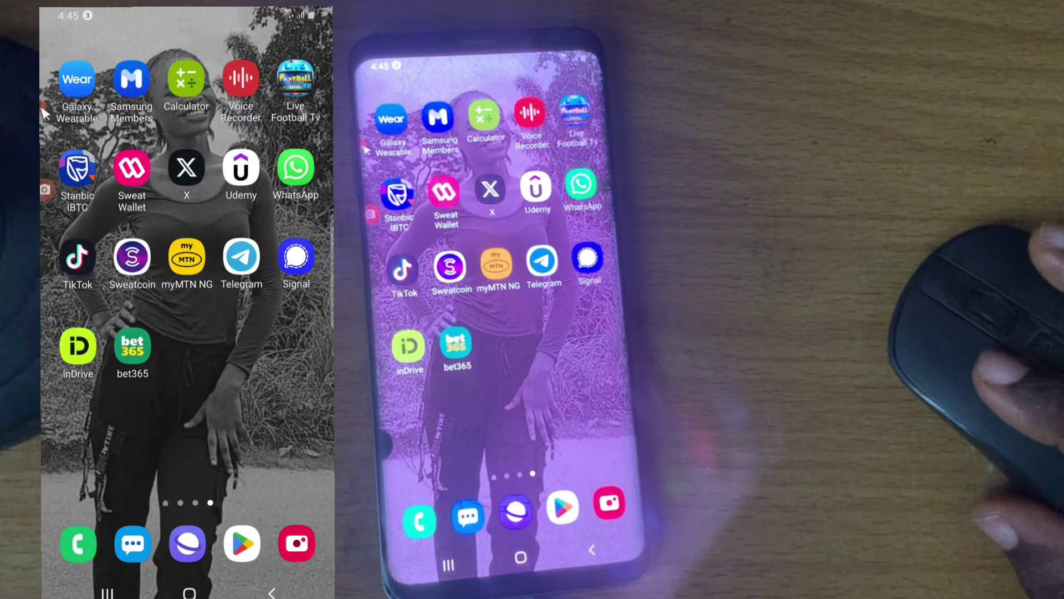
left_click(45, 110)
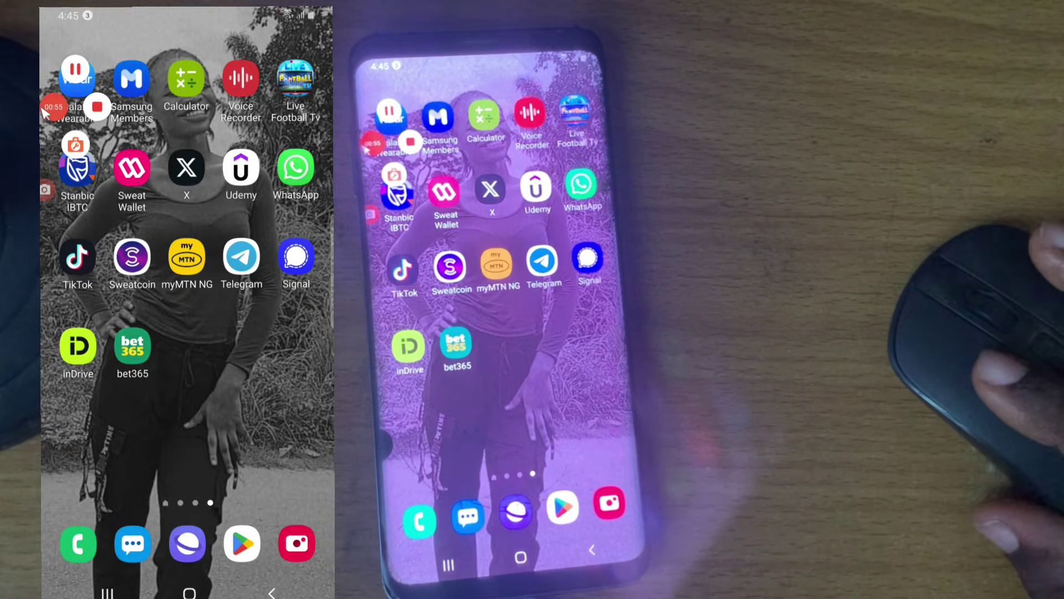